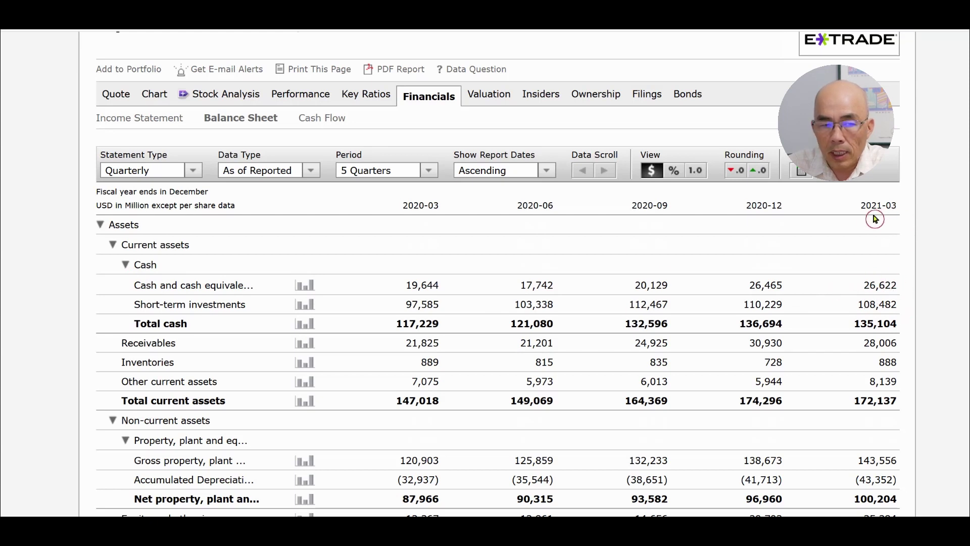
Enter the latest-quarter total cash from the Morningstar balance sheet, 135104, as Total Cash & Short Term Invest. in the Excel fair value calculator
click(125, 266)
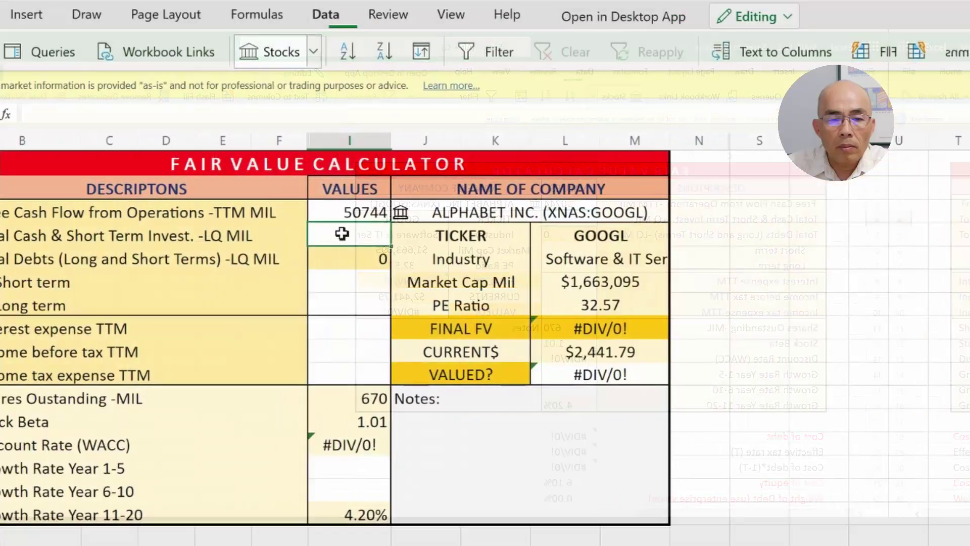
text(135)
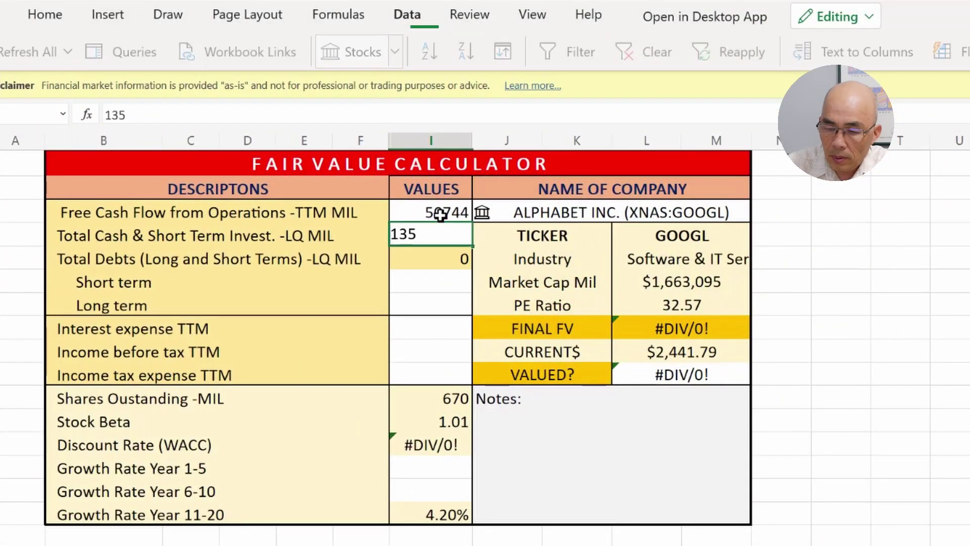
text(104)
key(Return)
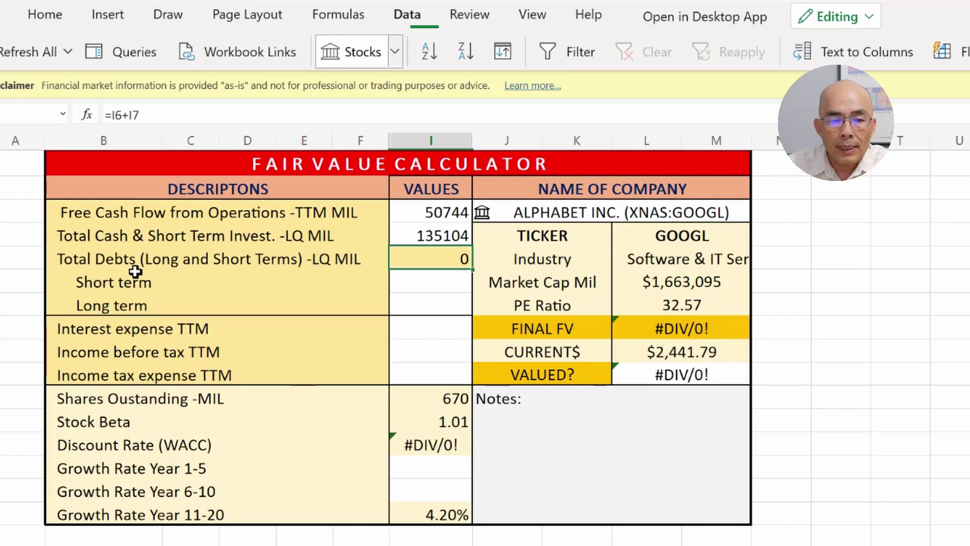
Check the debt items in Alphabet's quarterly Morningstar balance sheet and enter 13887 as the long-term debt in the Excel calculator
click(426, 285)
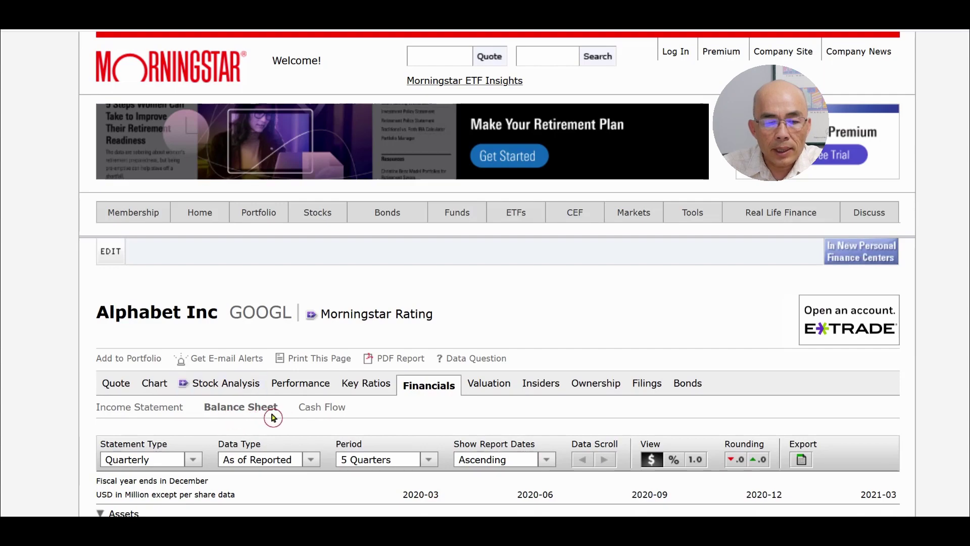
scroll(273, 418, down, 7)
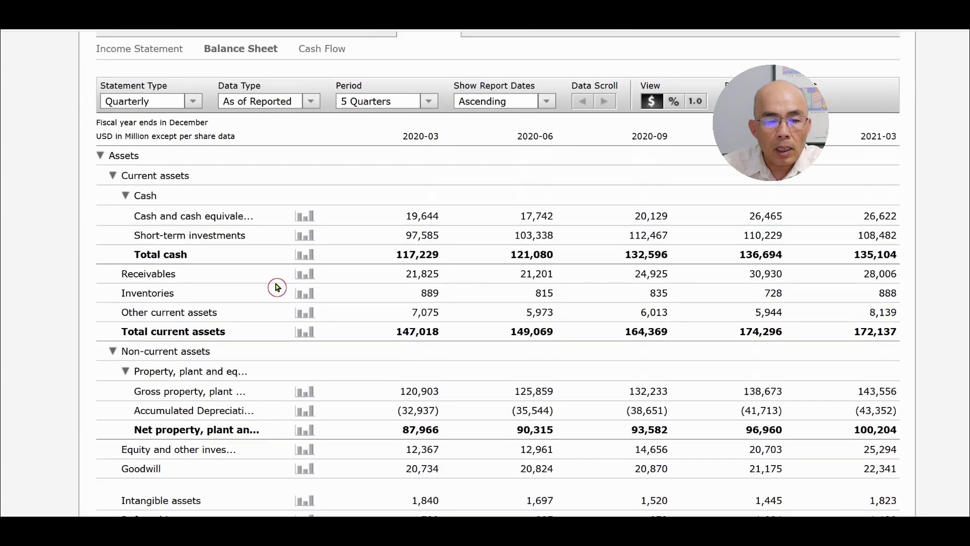
scroll(276, 295, down, 2)
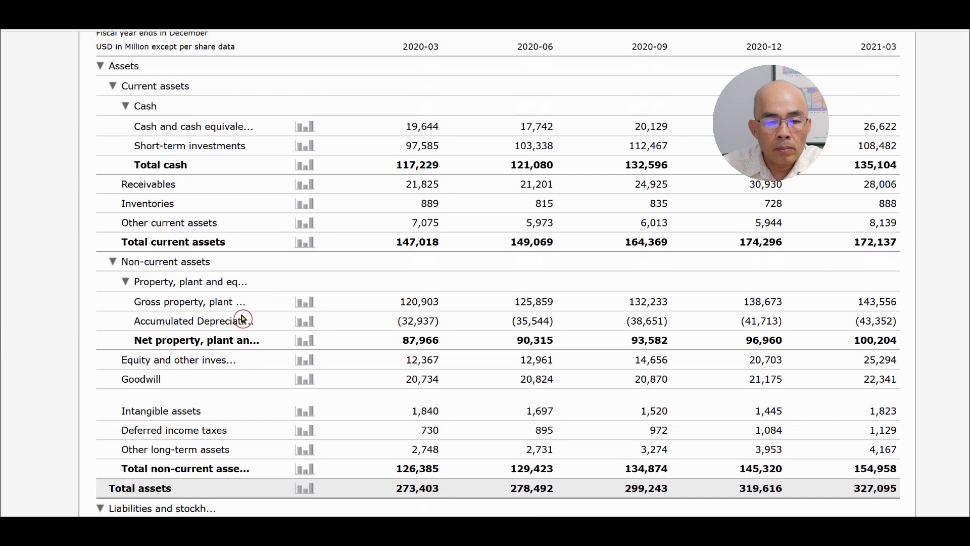
scroll(243, 318, down, 5)
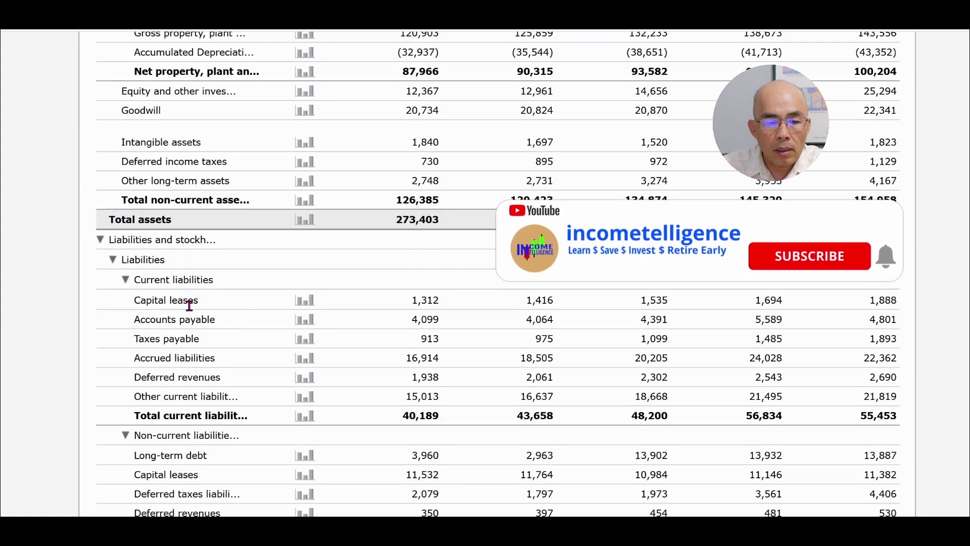
scroll(200, 360, down, 2)
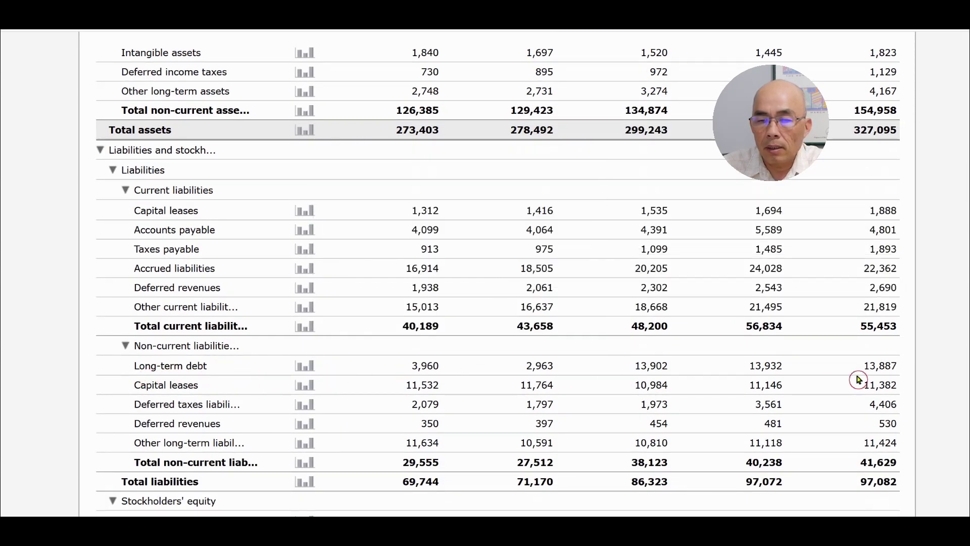
scroll(863, 379, up, 9)
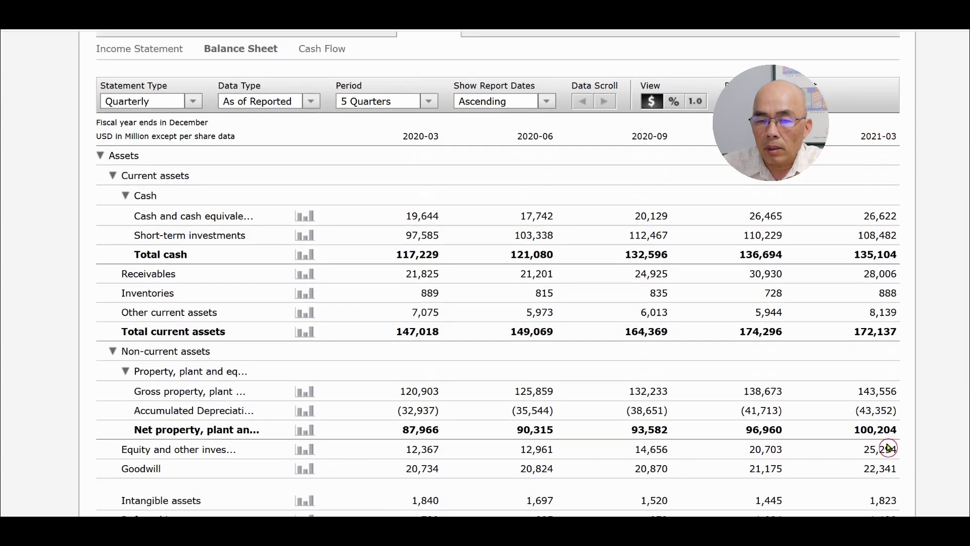
scroll(888, 448, down, 7)
scroll(888, 447, down, 2)
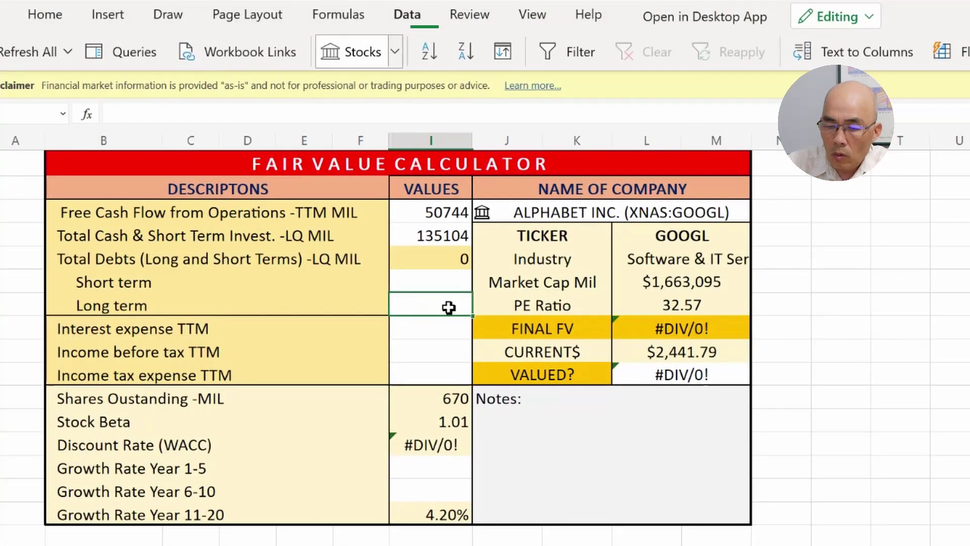
text(13887)
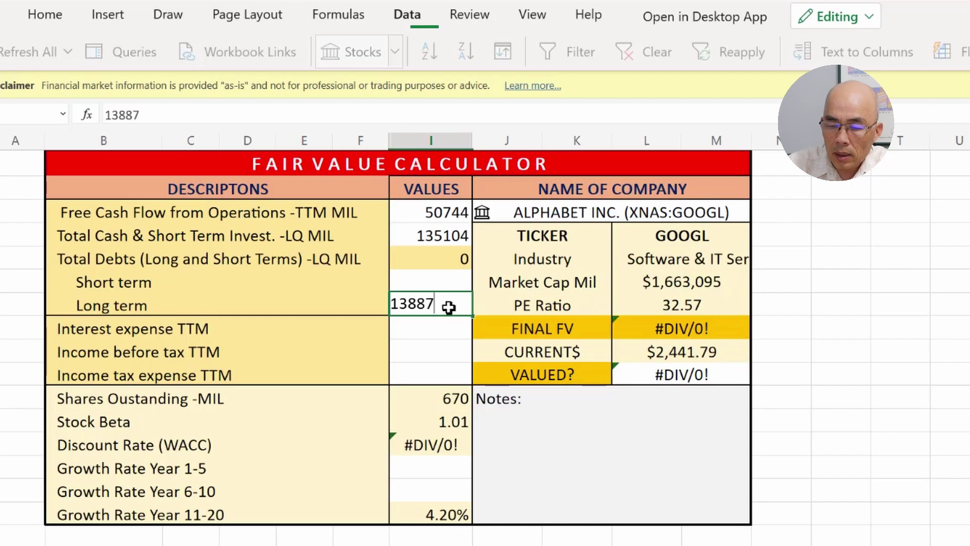
key(Return)
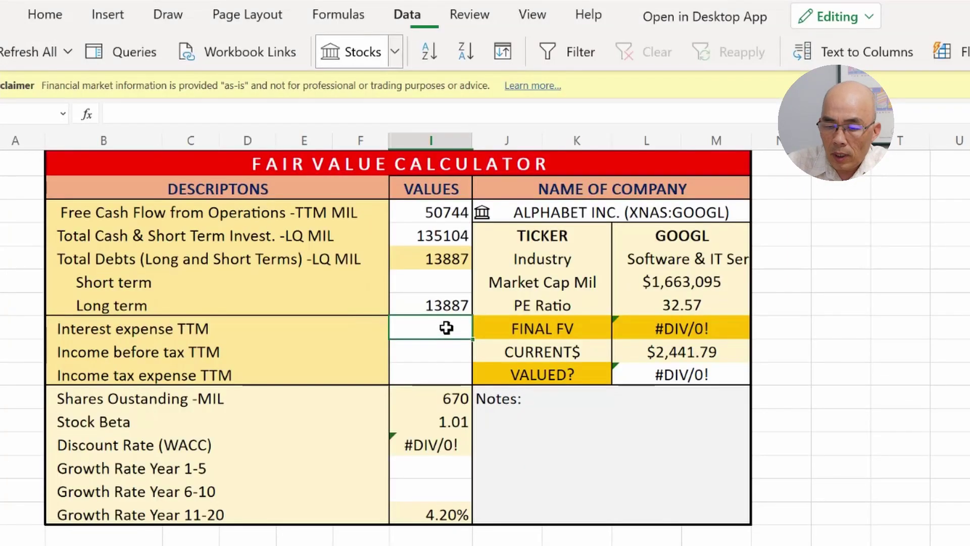
Enter the TTM figures: interest expense 190, income before tax 61608 and income tax expense 10245
text(190)
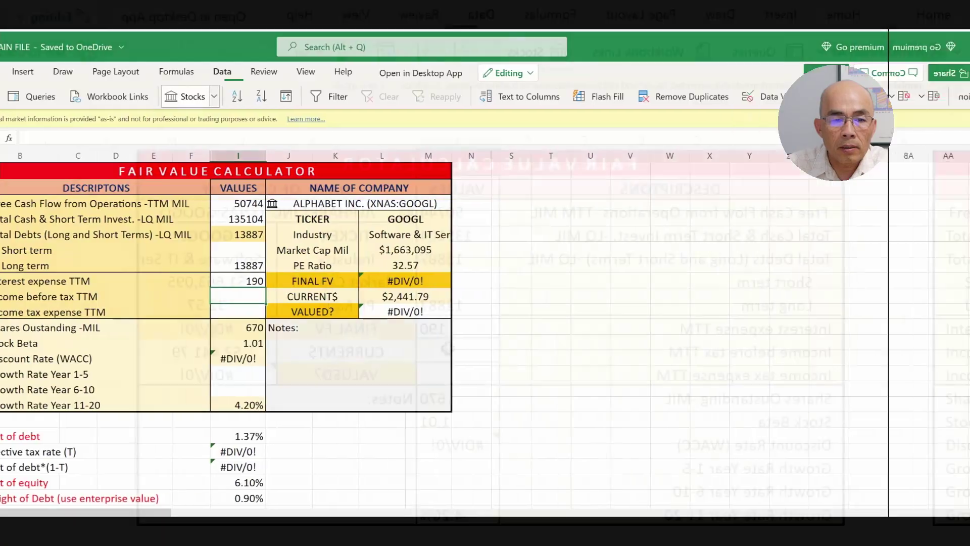
text(61608)
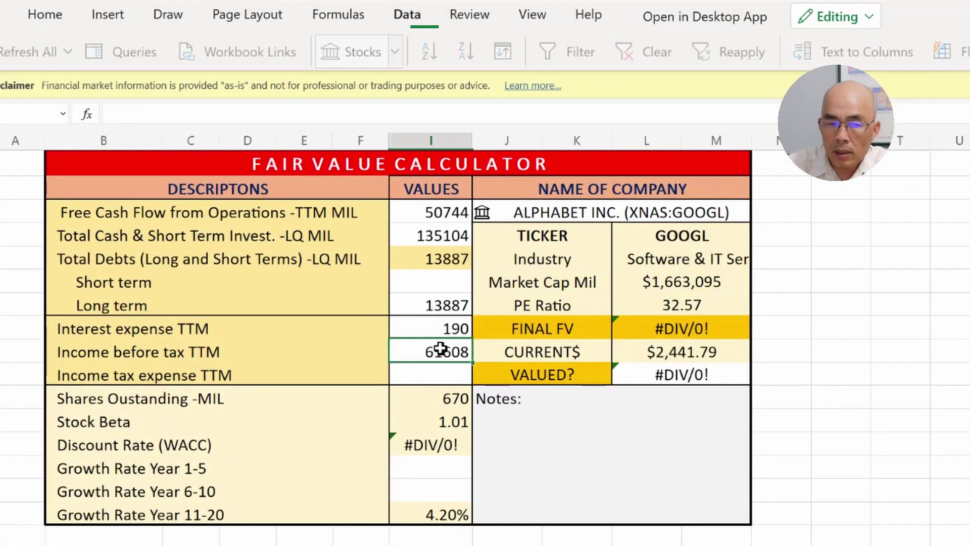
key(Return)
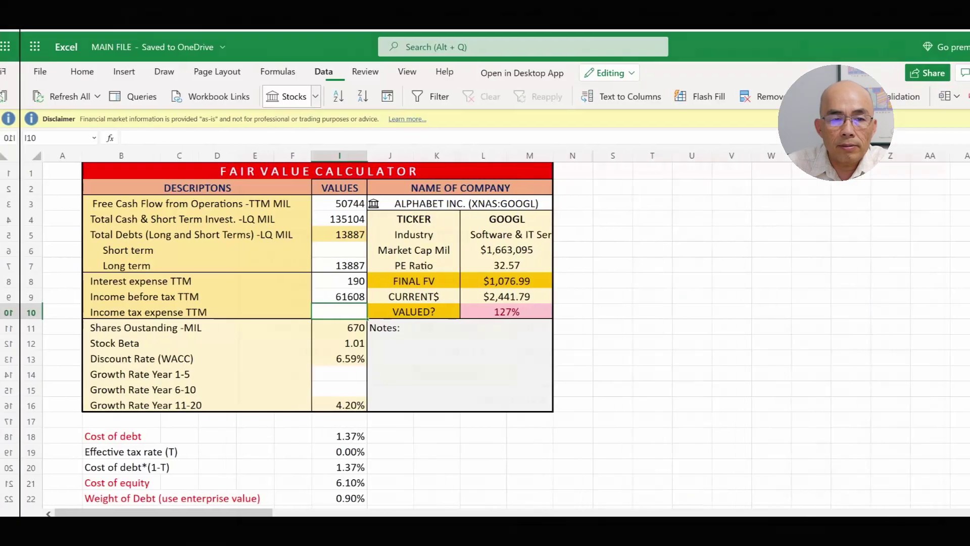
click(419, 374)
text(10245)
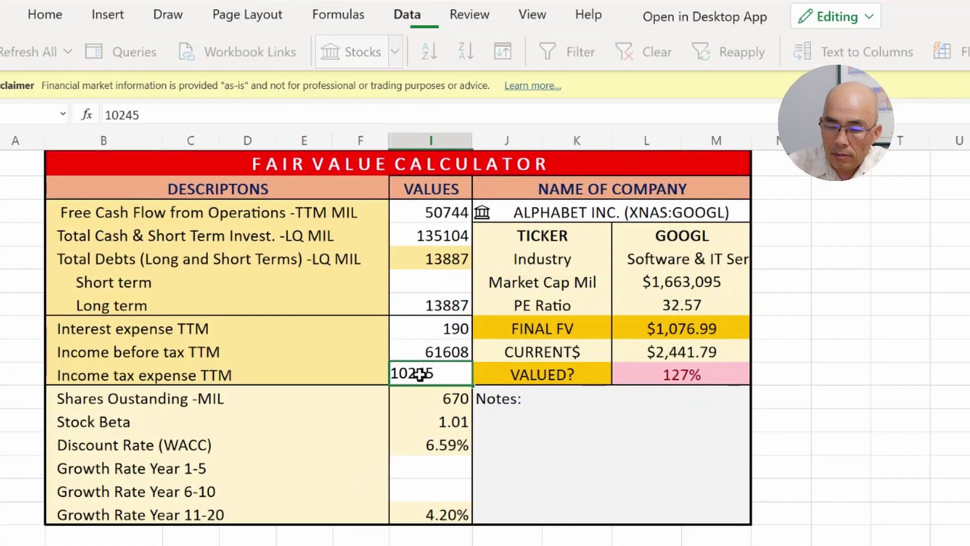
key(Return)
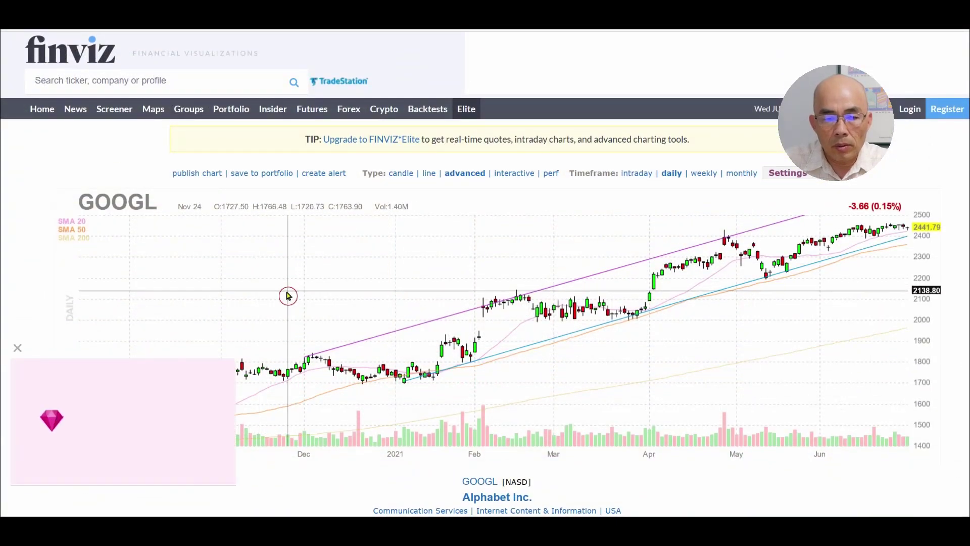
Look up GOOGL's growth estimate on Finviz and set the calculator's growth rates to 21% for years 1-5 and 10.5% for years 6-10
scroll(288, 295, down, 9)
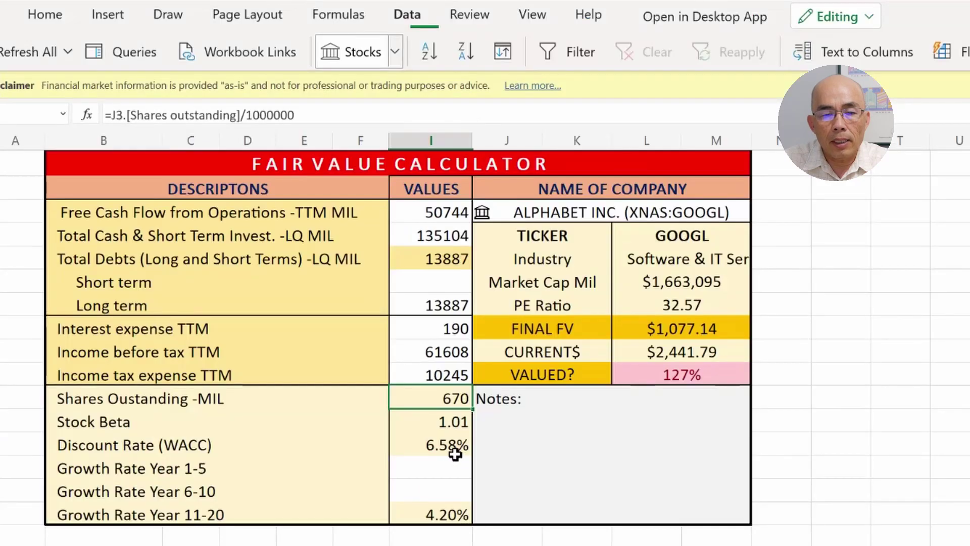
click(444, 468)
text(21)
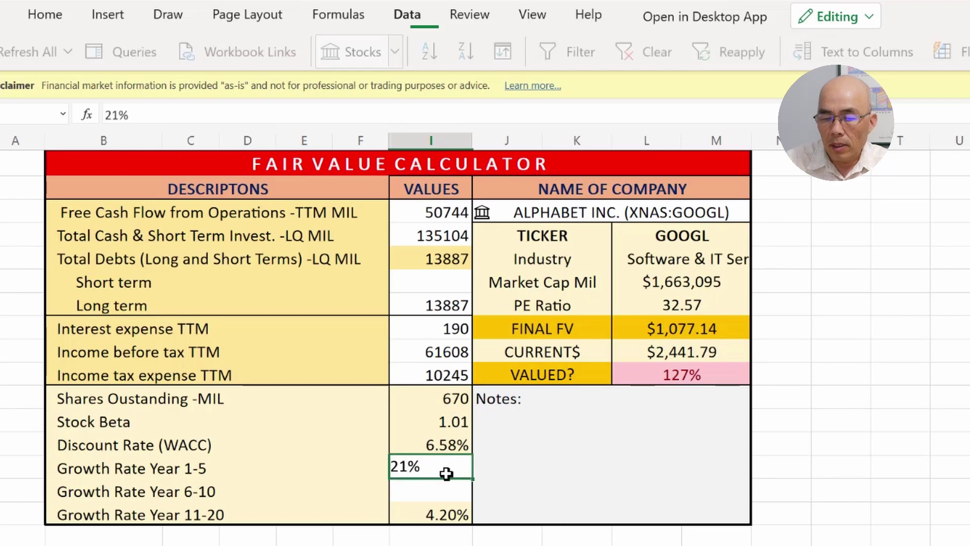
key(Return)
text(10.5)
key(Return)
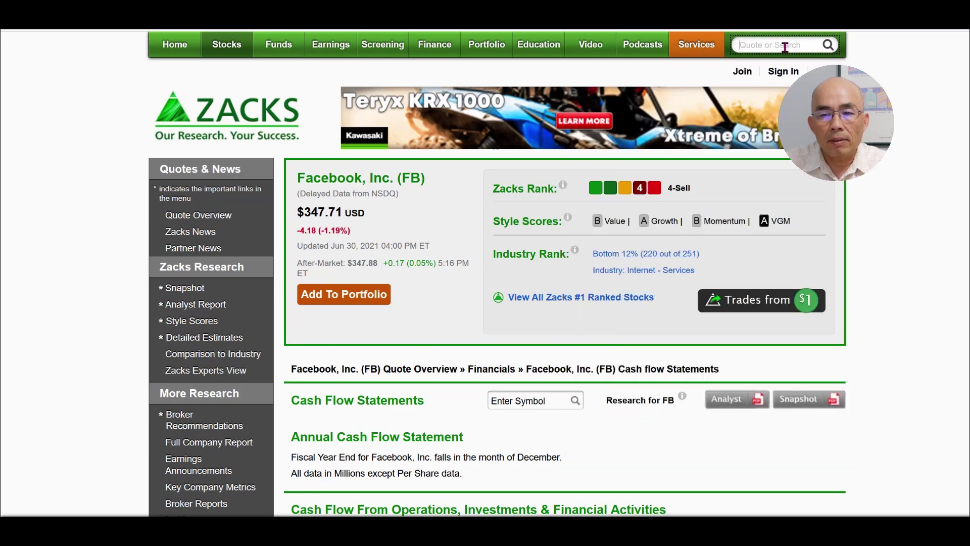
Look up GOOGL on Zacks and set the Excel growth rates to 18% for years 1-5 and 9% for years 6-10
text(googl)
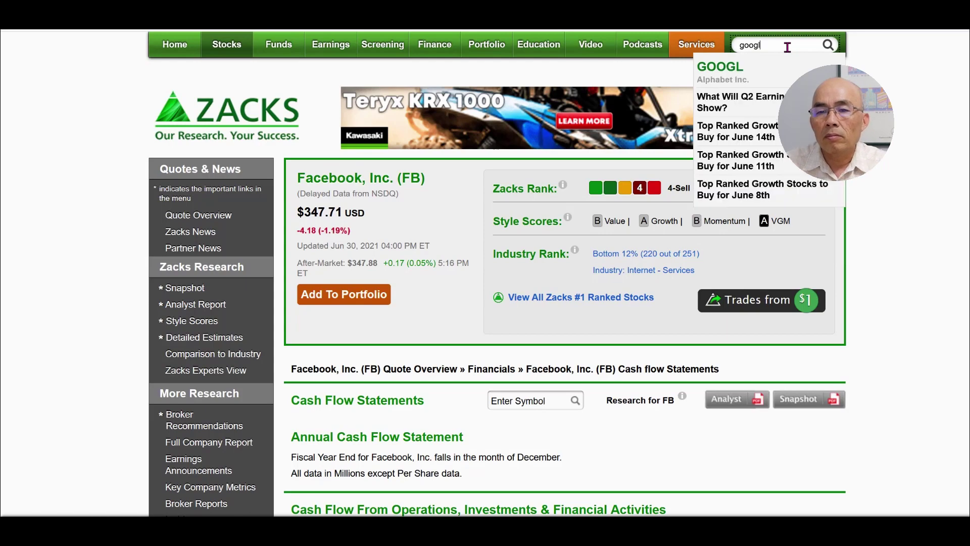
key(Return)
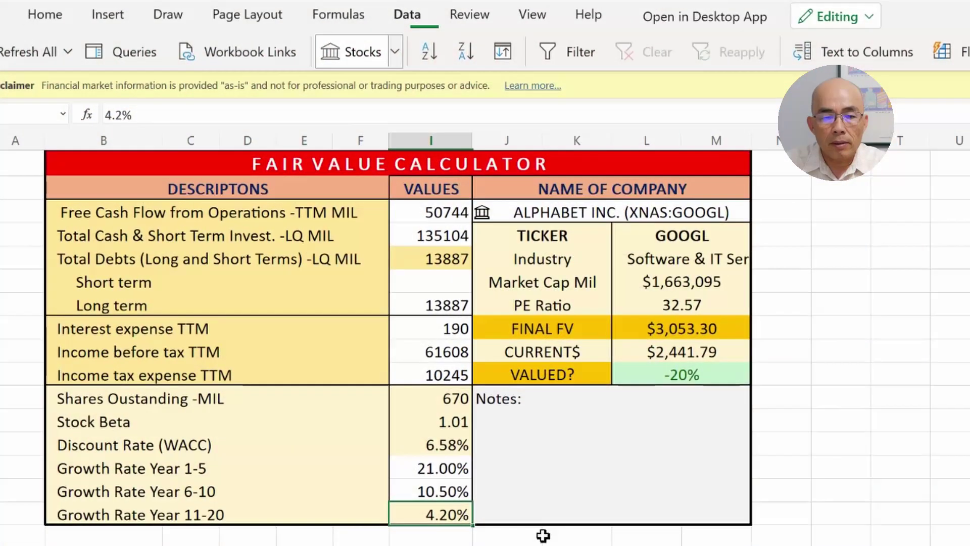
click(417, 467)
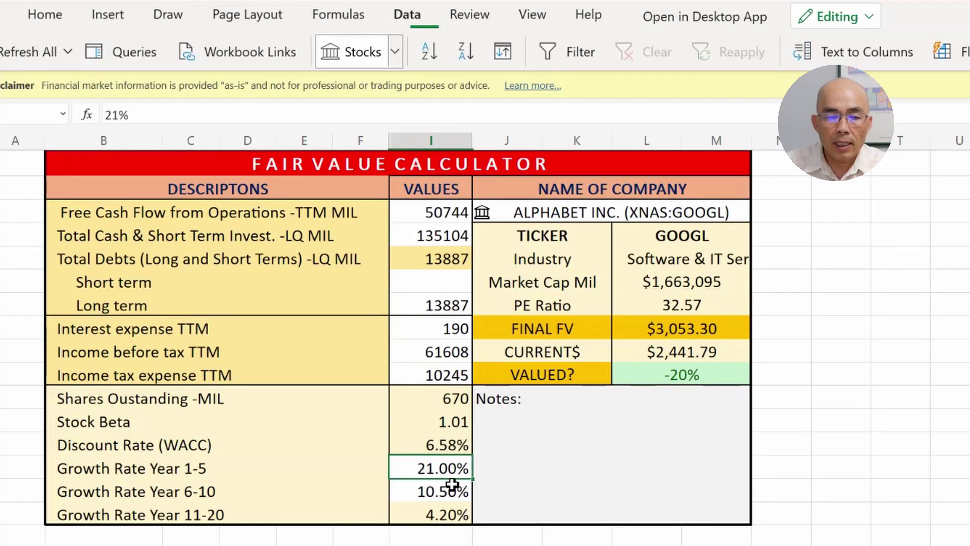
text(18)
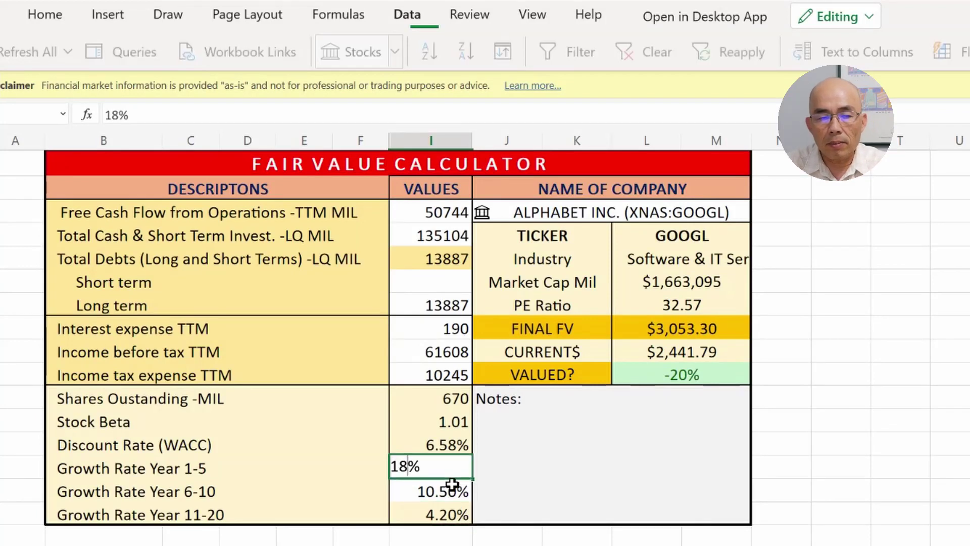
key(Return)
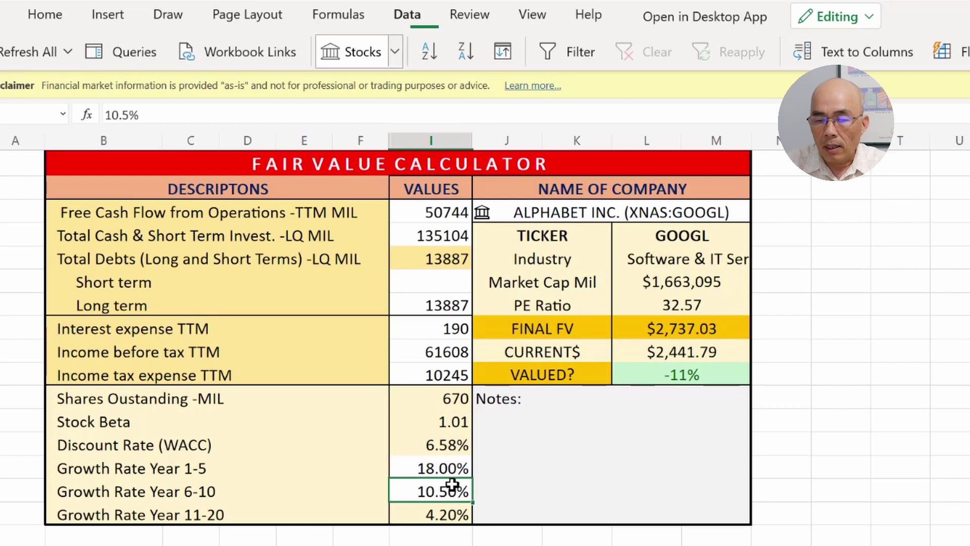
text(9)
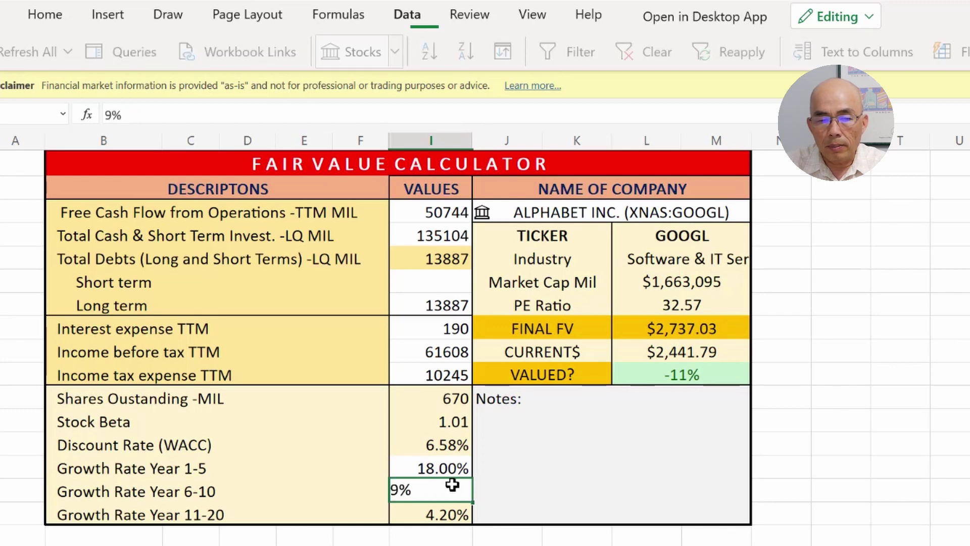
key(Return)
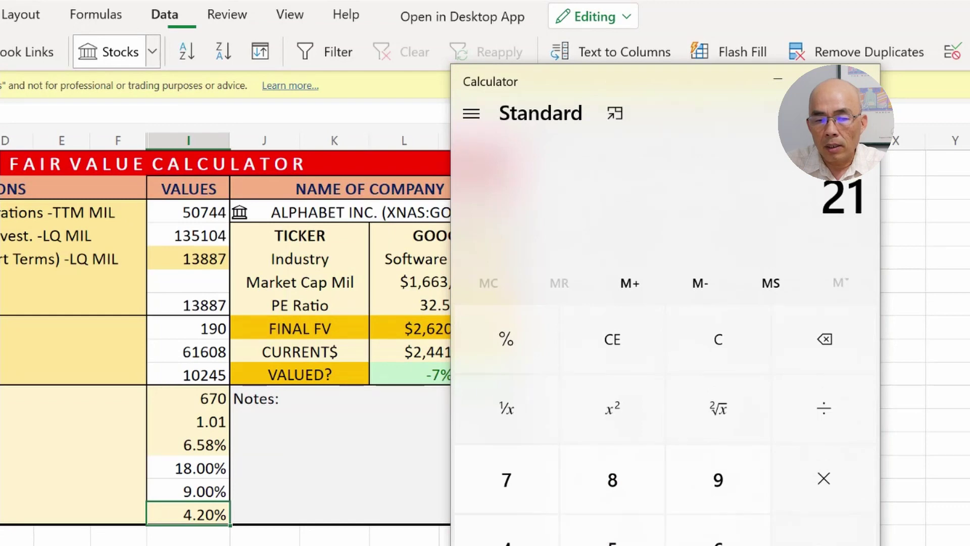
Average the 21% and 18% growth estimates in the Calculator app
click(507, 544)
click(607, 493)
click(811, 382)
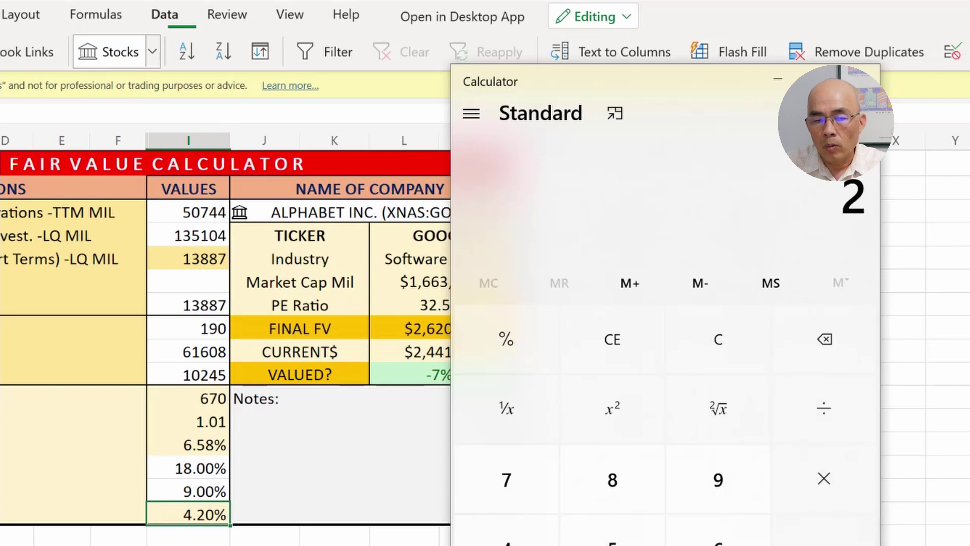
key(Return)
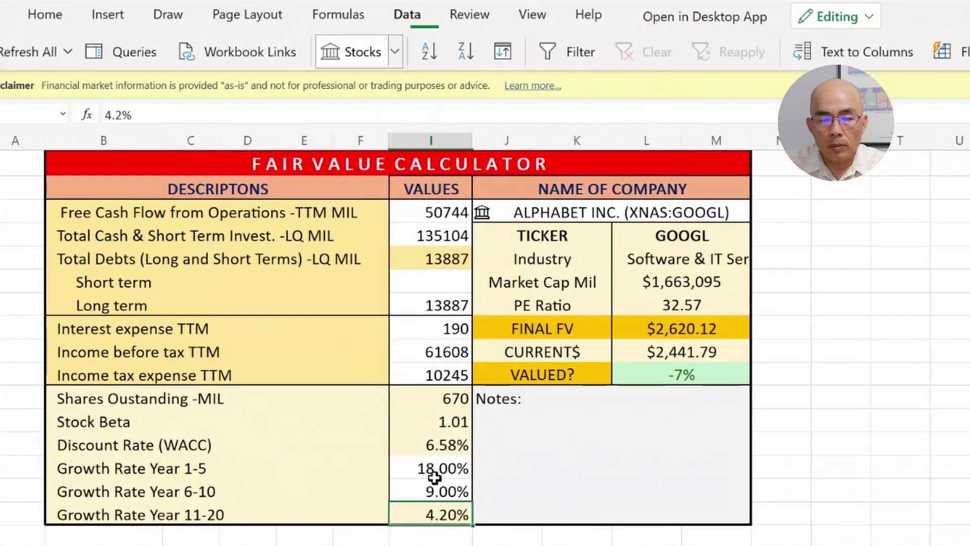
Set the Excel growth rates to 19.5% for years 1-5 and 9.75% for years 6-10, and select the final fair value cell
key(Up)
key(Up)
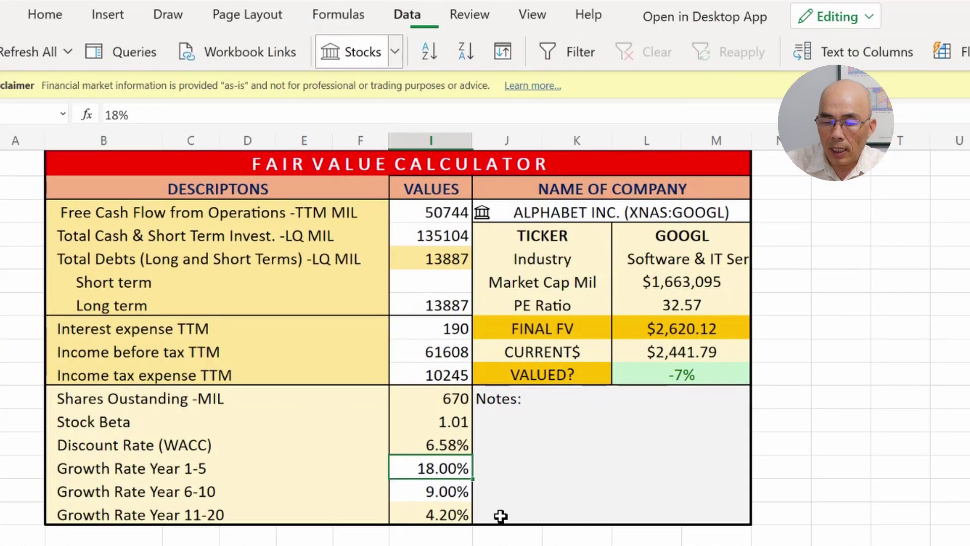
text(19.)
key(Return)
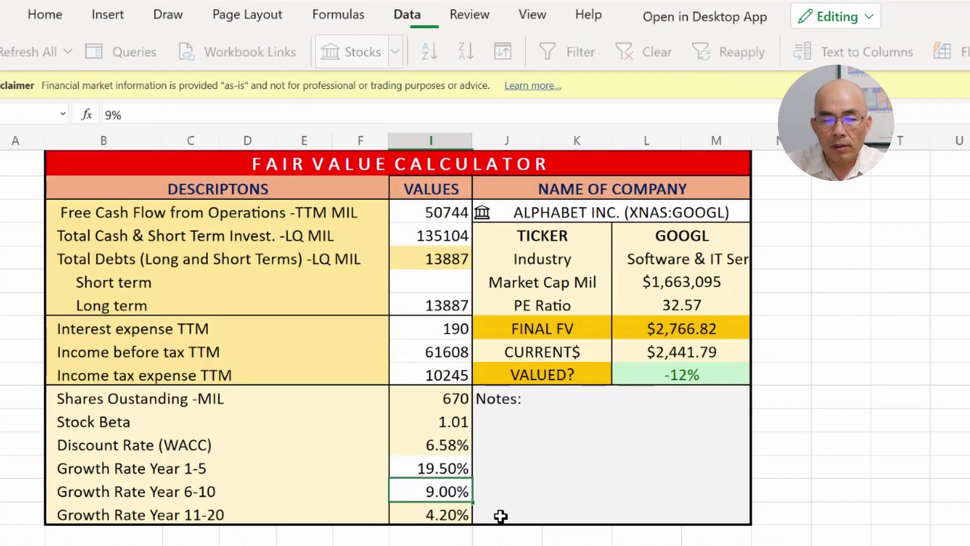
text(9.75)
key(Return)
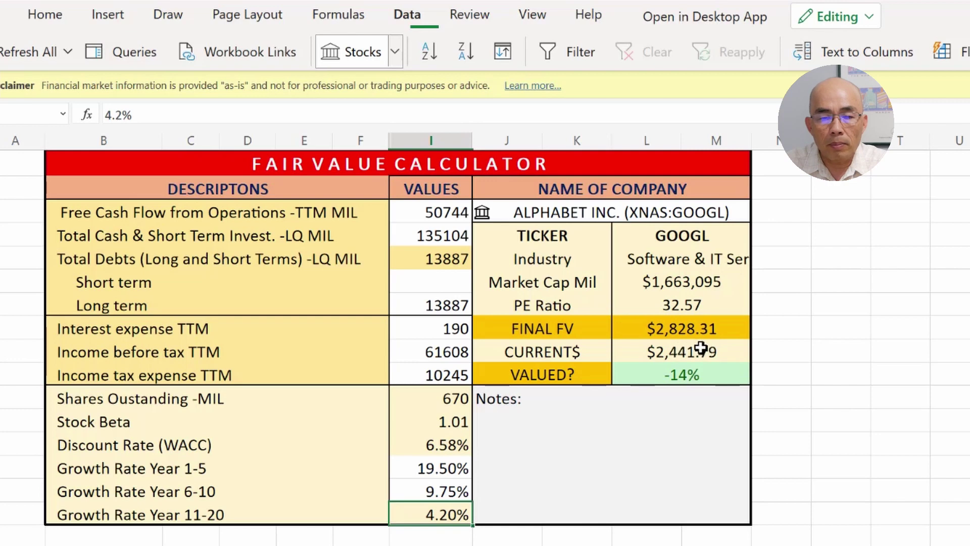
click(691, 329)
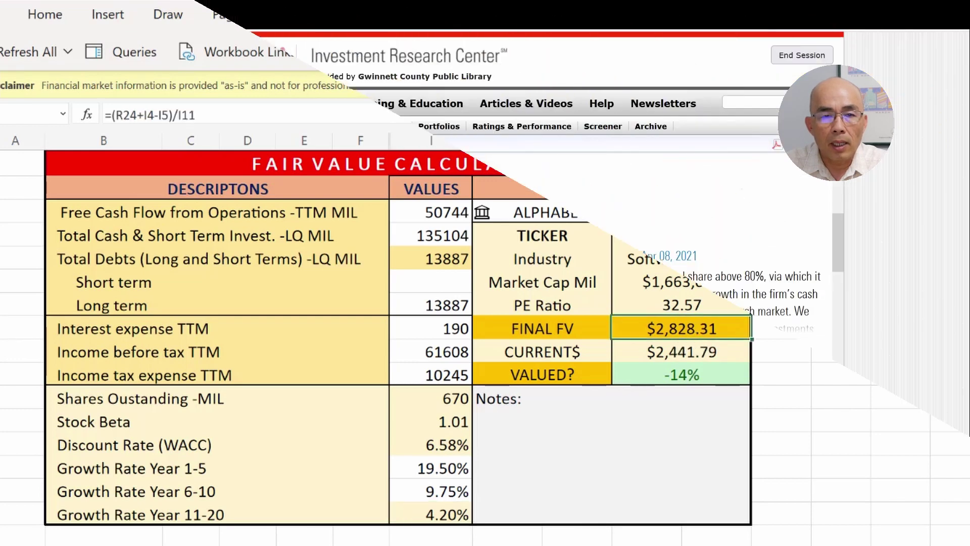